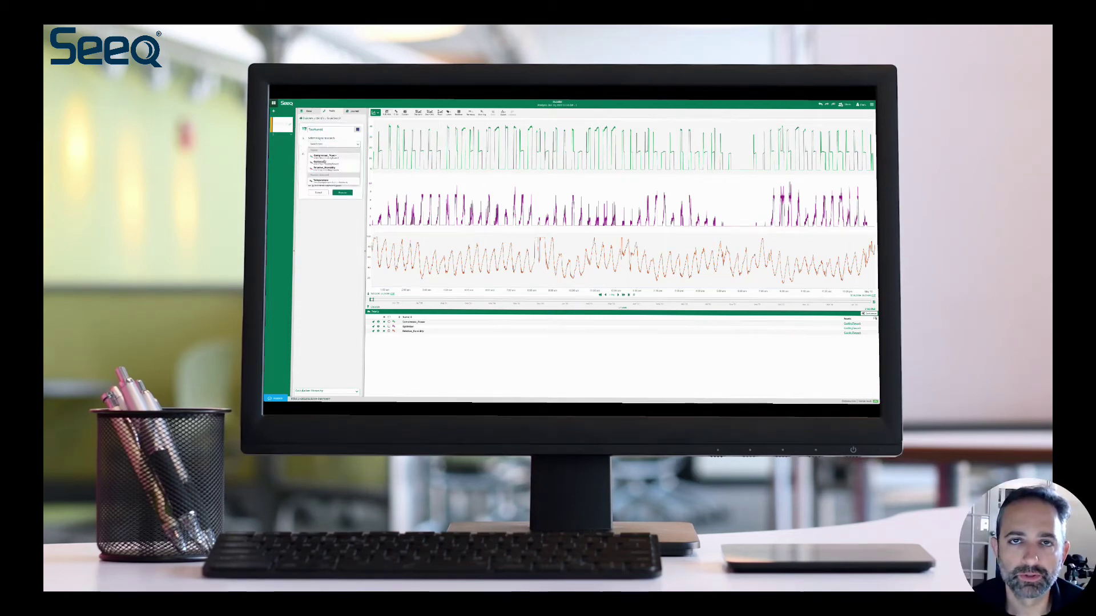
- Run a Value Search for Relative_Humidity greater than the threshold to create the TooHumid condition
click(323, 168)
click(333, 166)
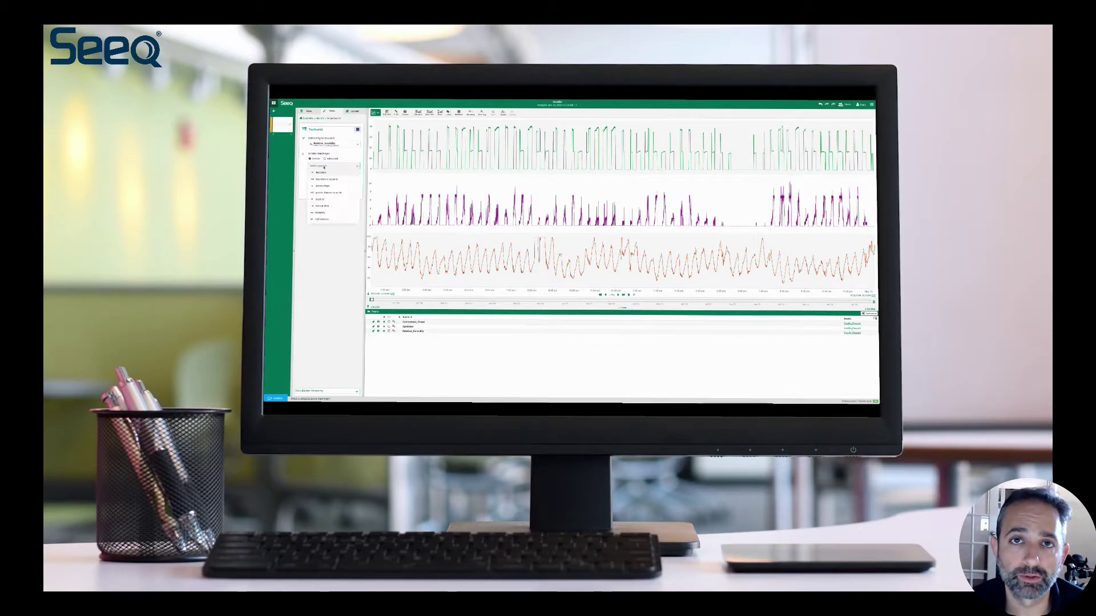
click(322, 187)
click(343, 192)
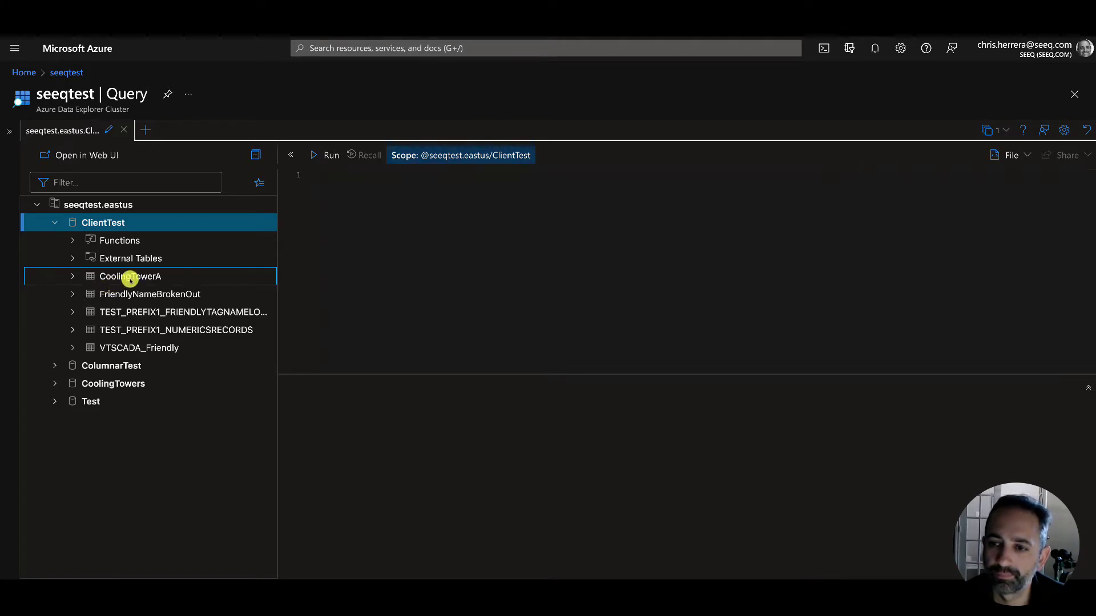
- Query the CoolingTowerA table with 'take 10' to return its first 10 records
double_click(130, 278)
text(take 10)
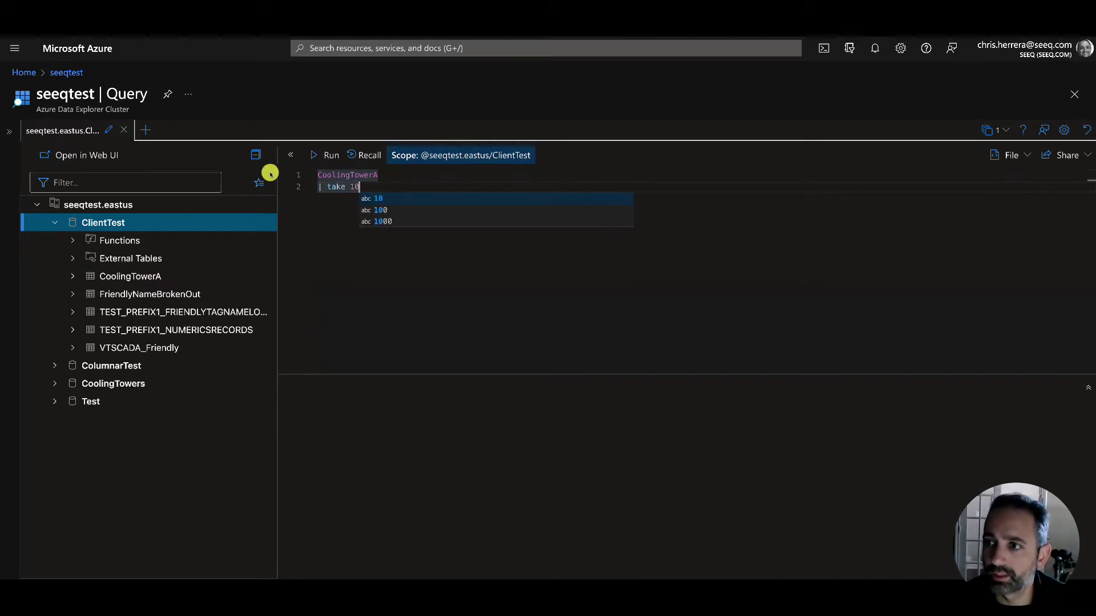
click(318, 154)
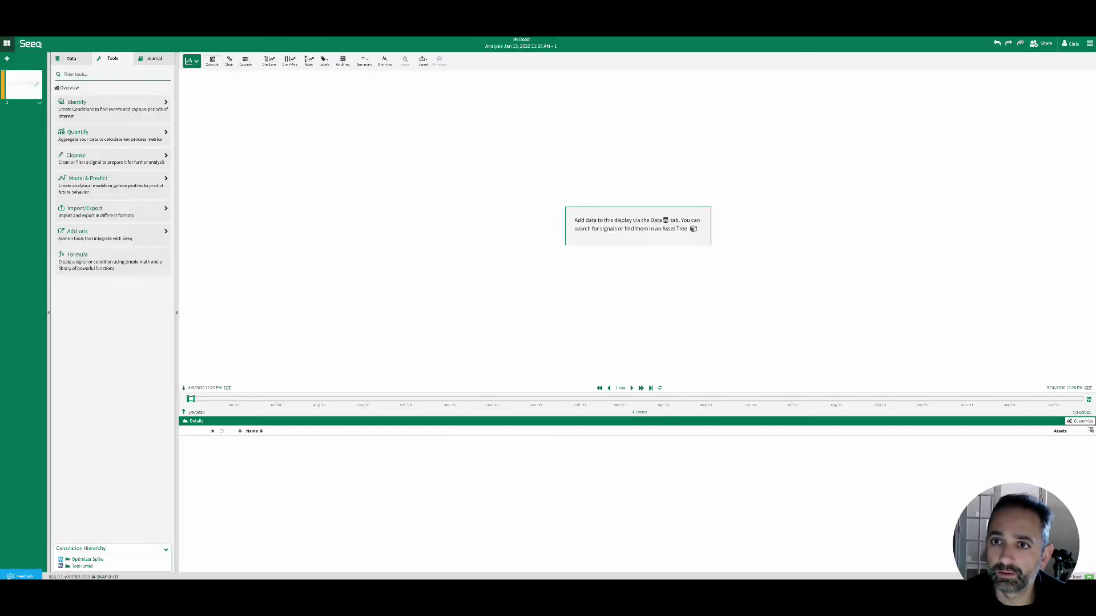
- Add Compressor_Power, Optimizer and Relative_Humidity from ClientTest > CoolingTowerA, then step the time range forward
click(72, 60)
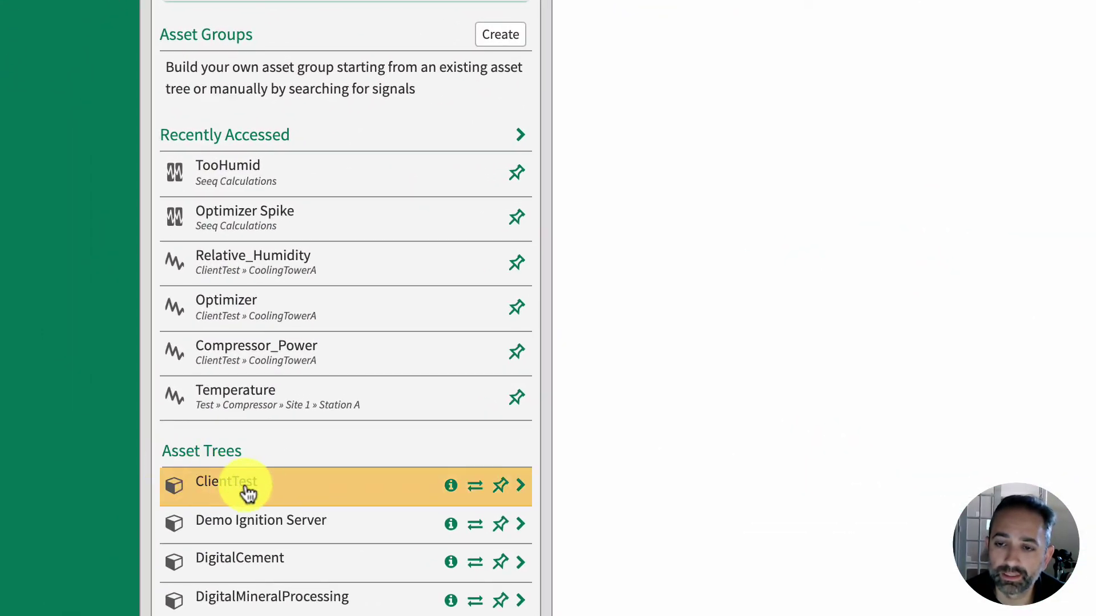
click(249, 493)
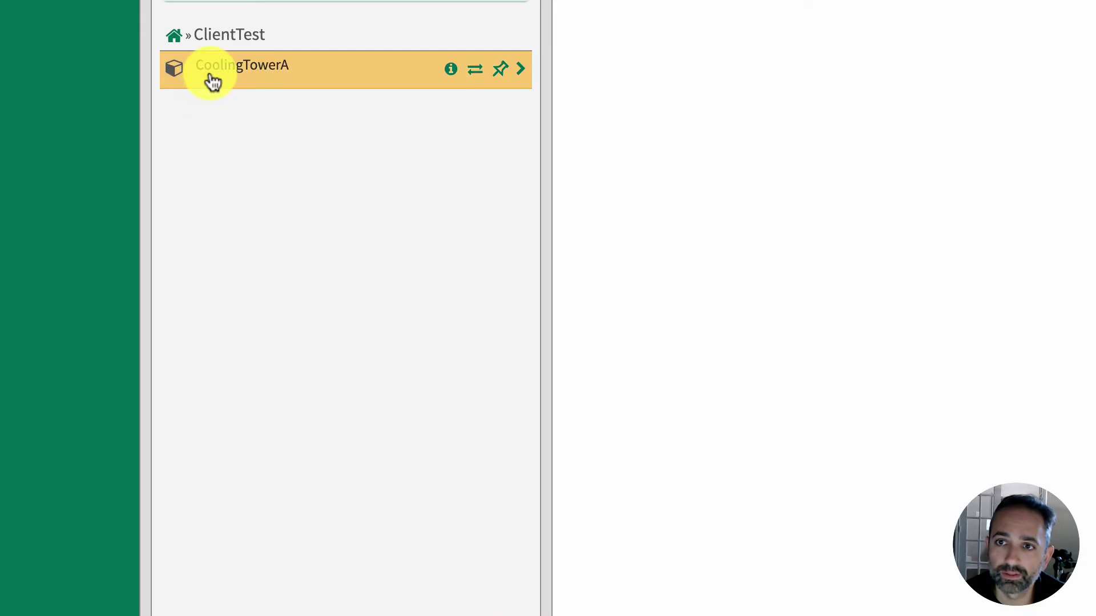
click(250, 80)
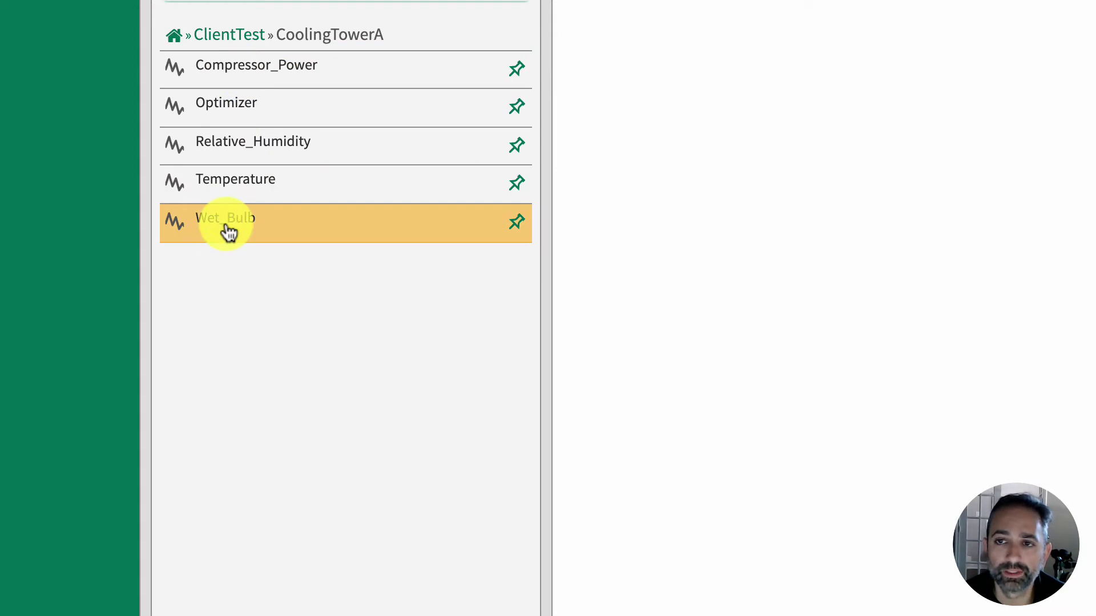
click(342, 73)
click(317, 103)
click(335, 141)
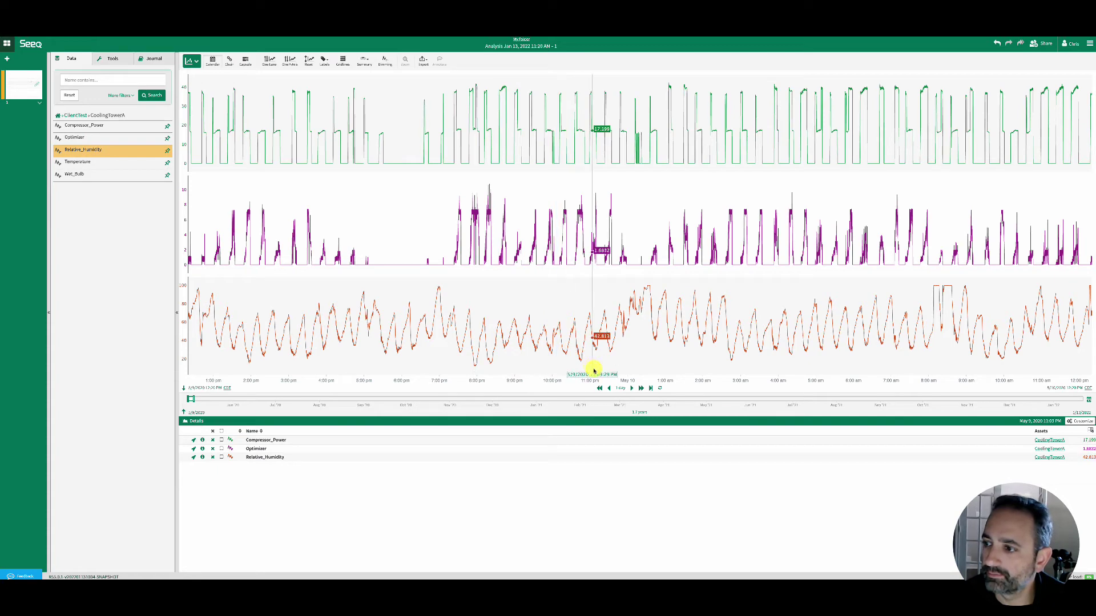
click(632, 389)
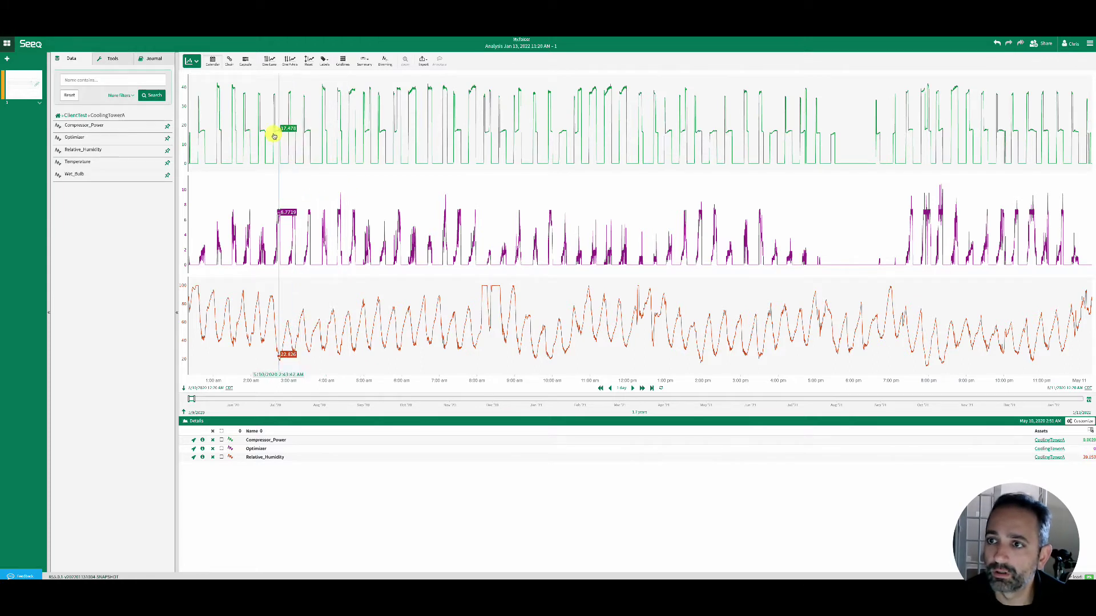
- Run a Profile Search on Compressor_Power using the 1:44–2:00 AM stretch as the profile
click(109, 59)
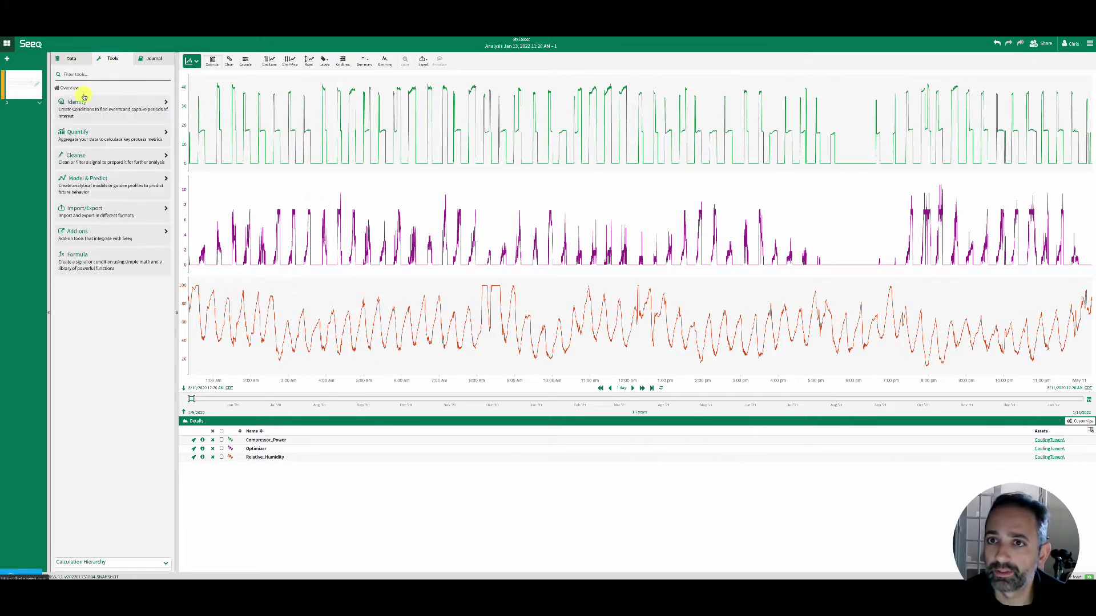
click(143, 112)
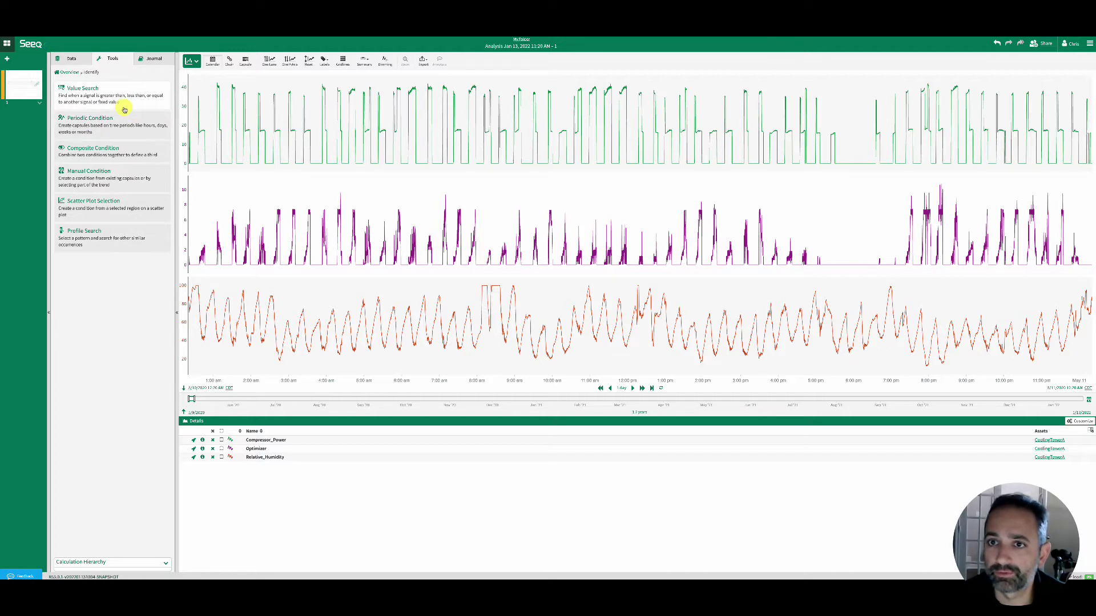
click(104, 235)
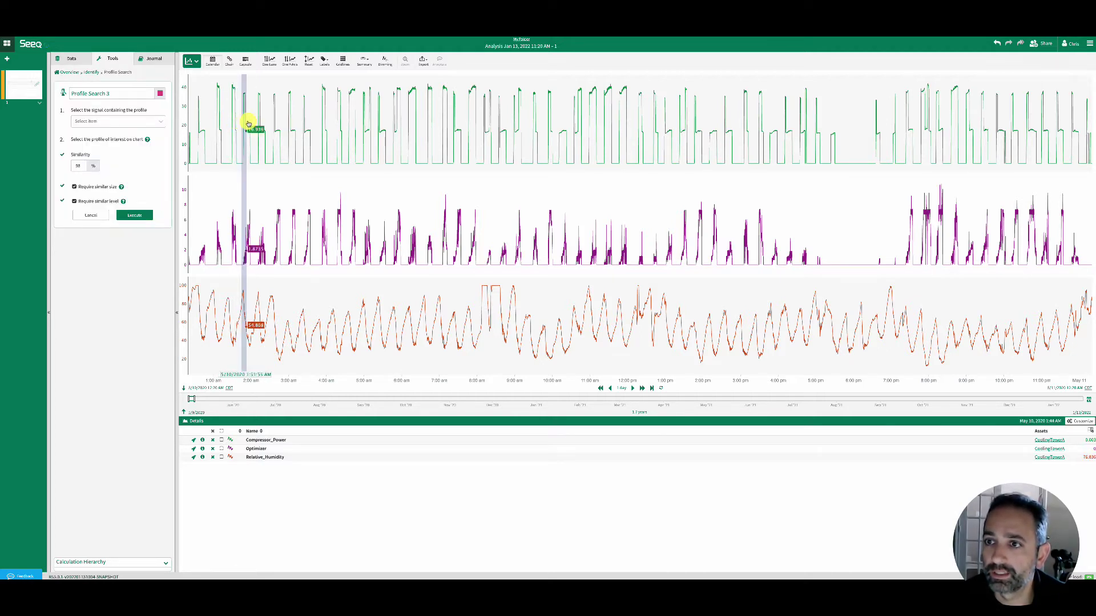
drag(248, 123, 251, 119)
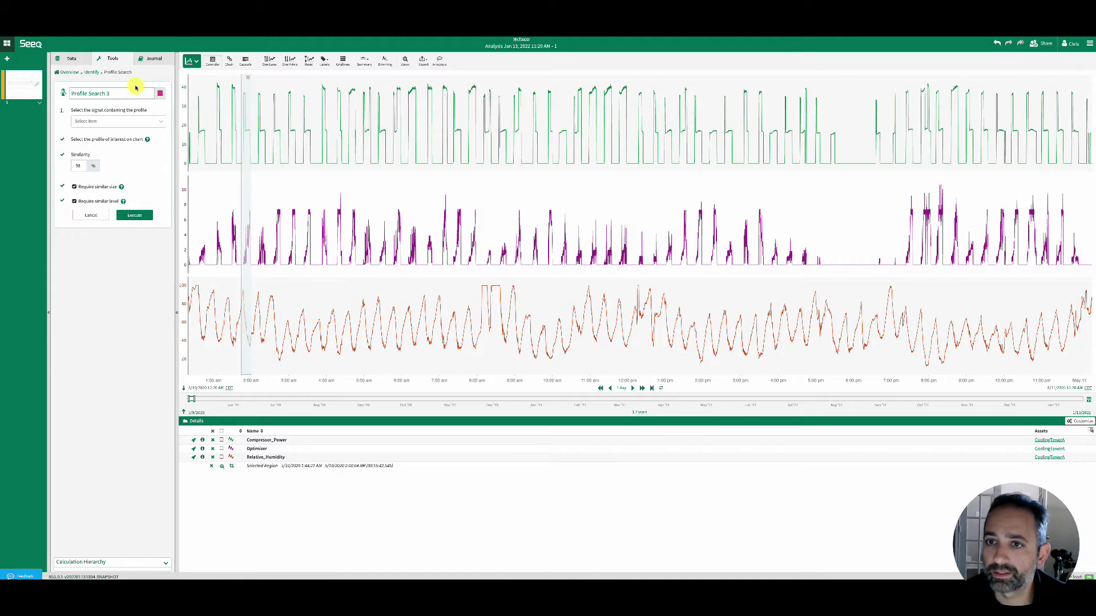
click(147, 121)
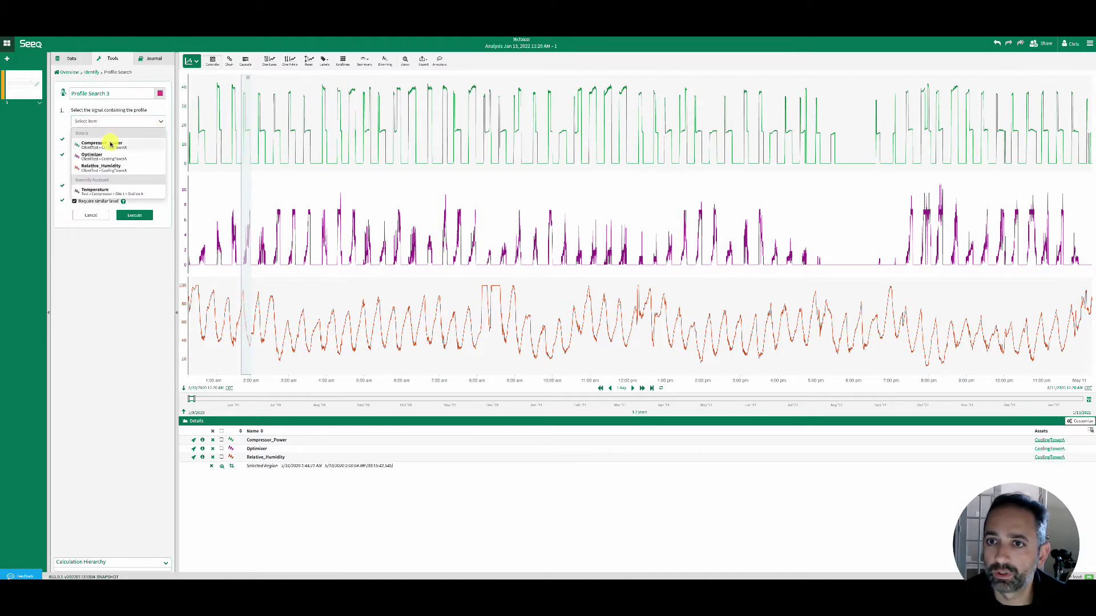
click(111, 144)
click(135, 215)
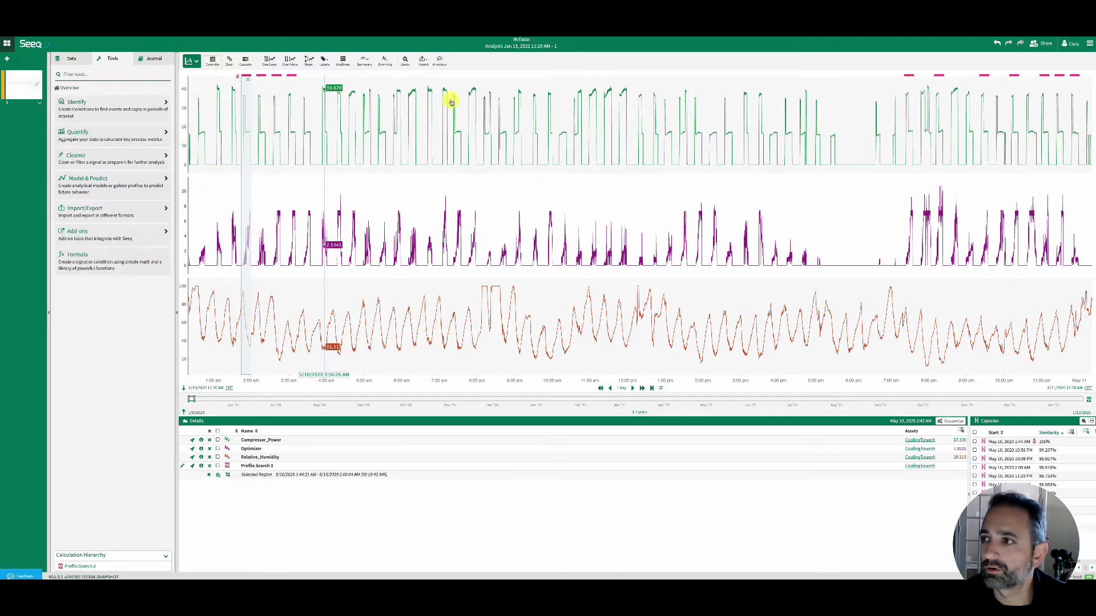
- Filter the display to data within capsules and overlay the signals aligned by capsule start
click(231, 63)
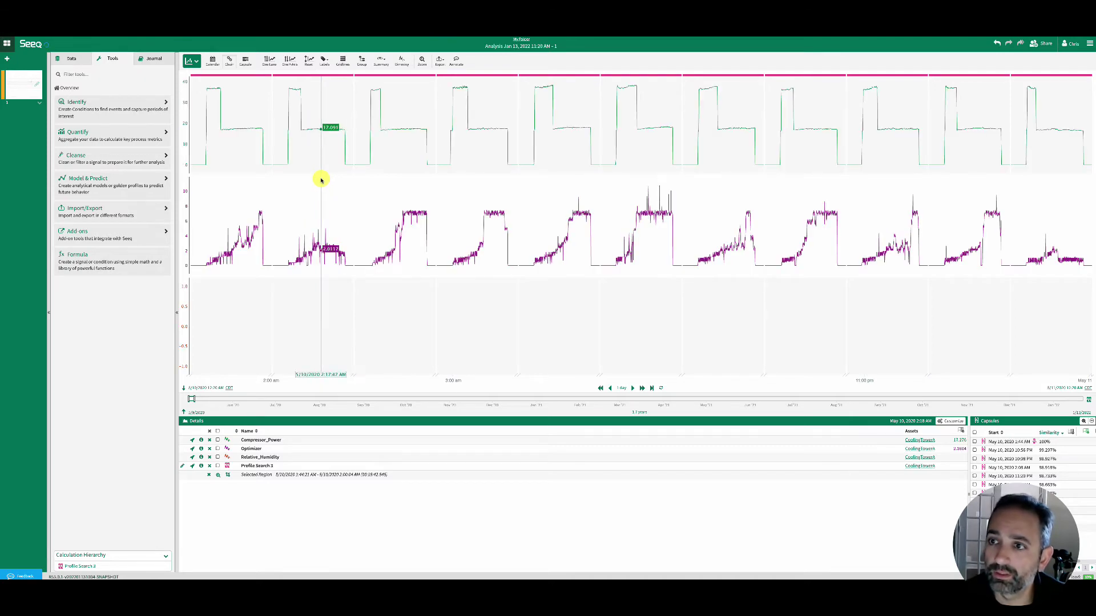
click(247, 62)
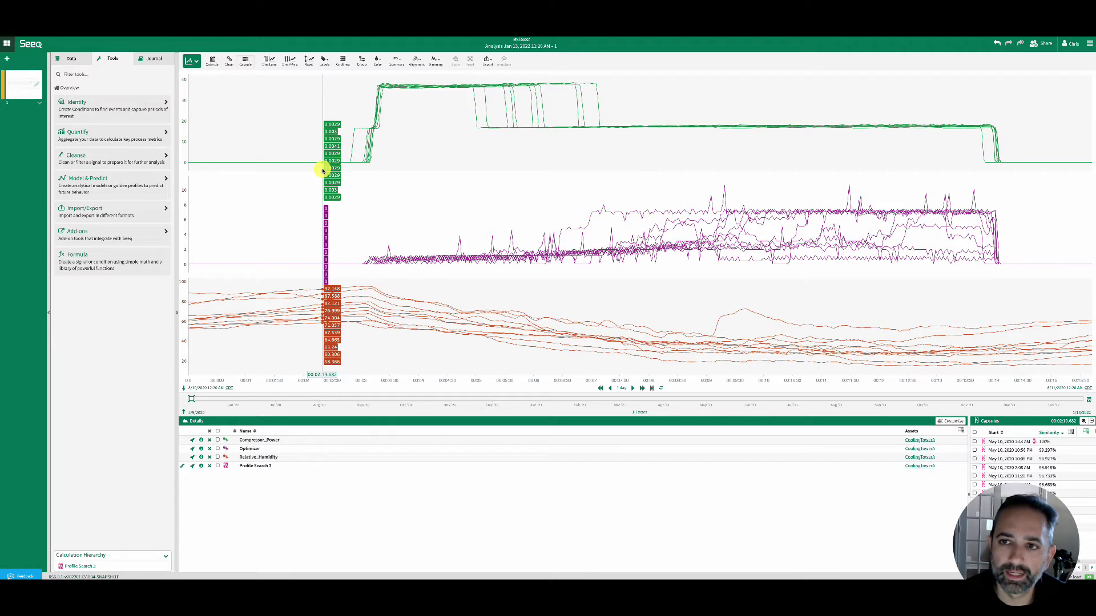
click(71, 58)
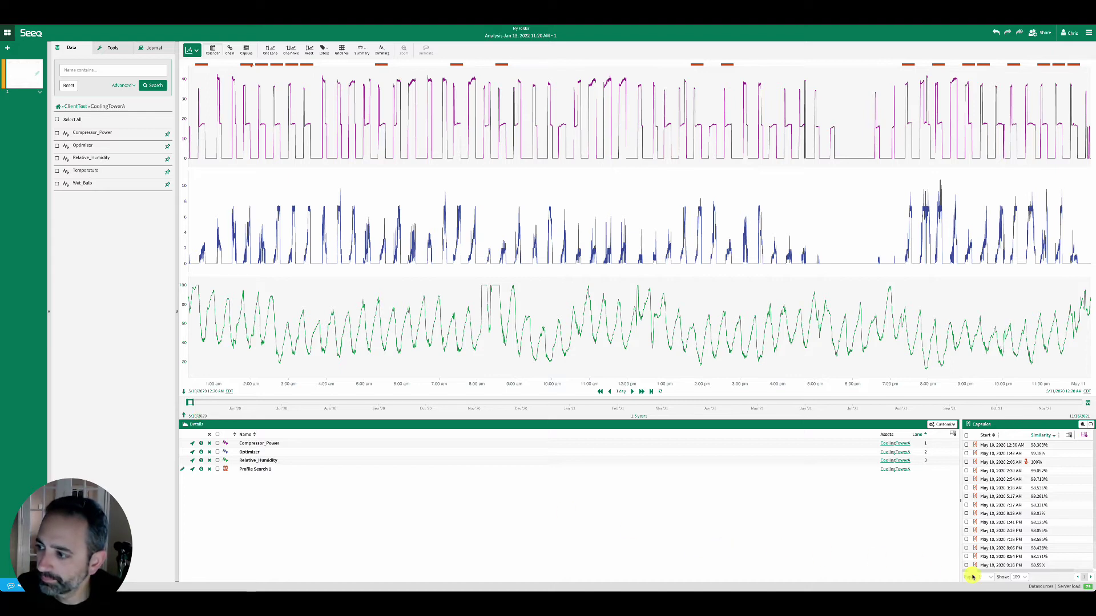
- Show the datasource status list from the Datasources link in the footer
click(1036, 588)
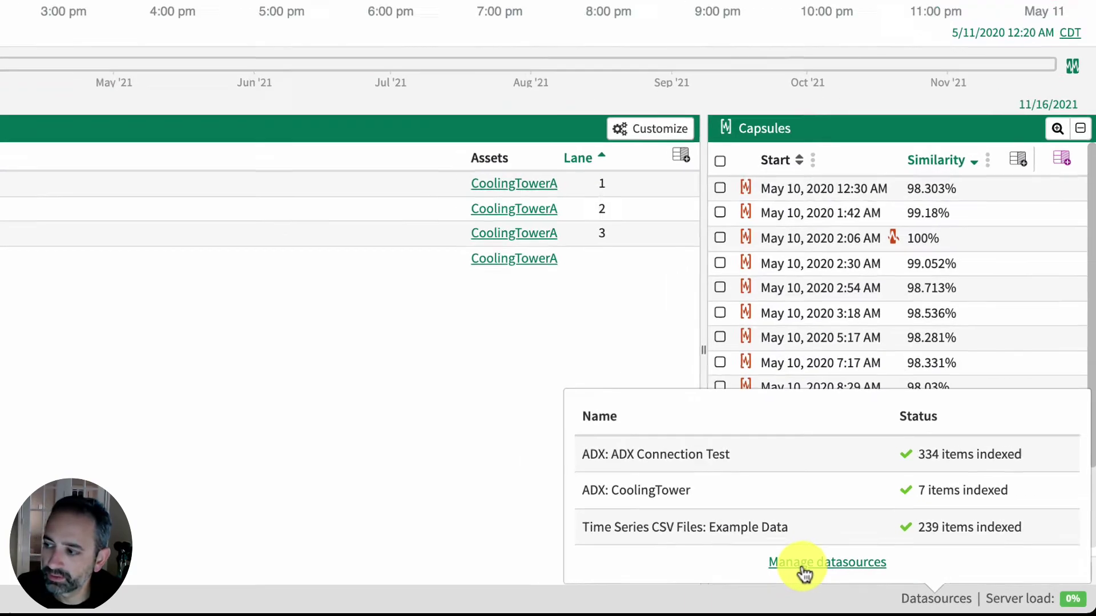
- Go to Manage datasources and expand ADX: CoolingTower to see its 5 signals and 2 assets
click(780, 570)
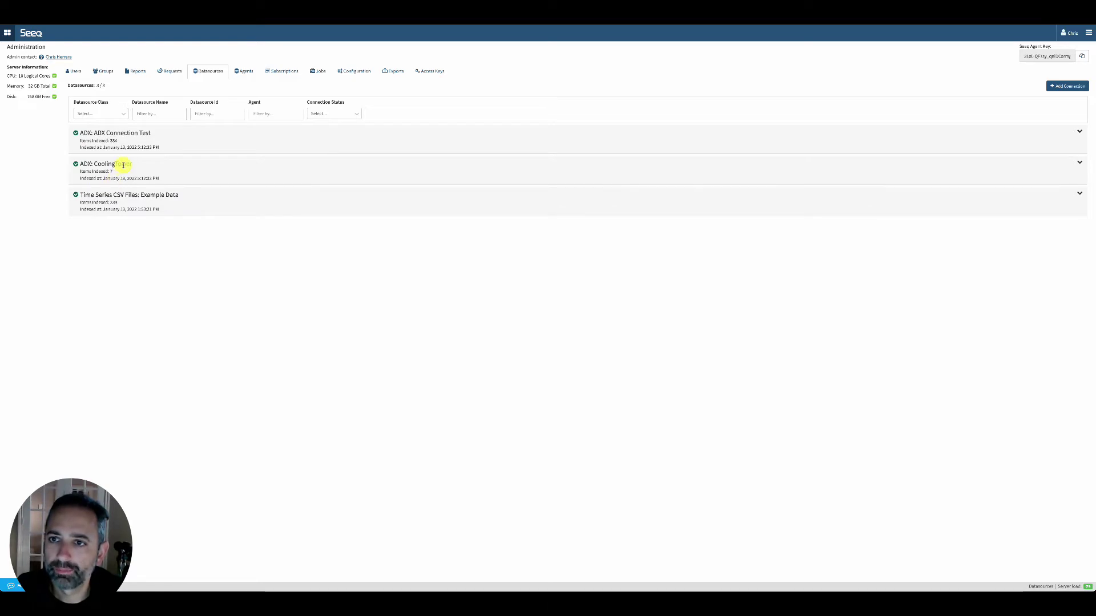
click(1078, 163)
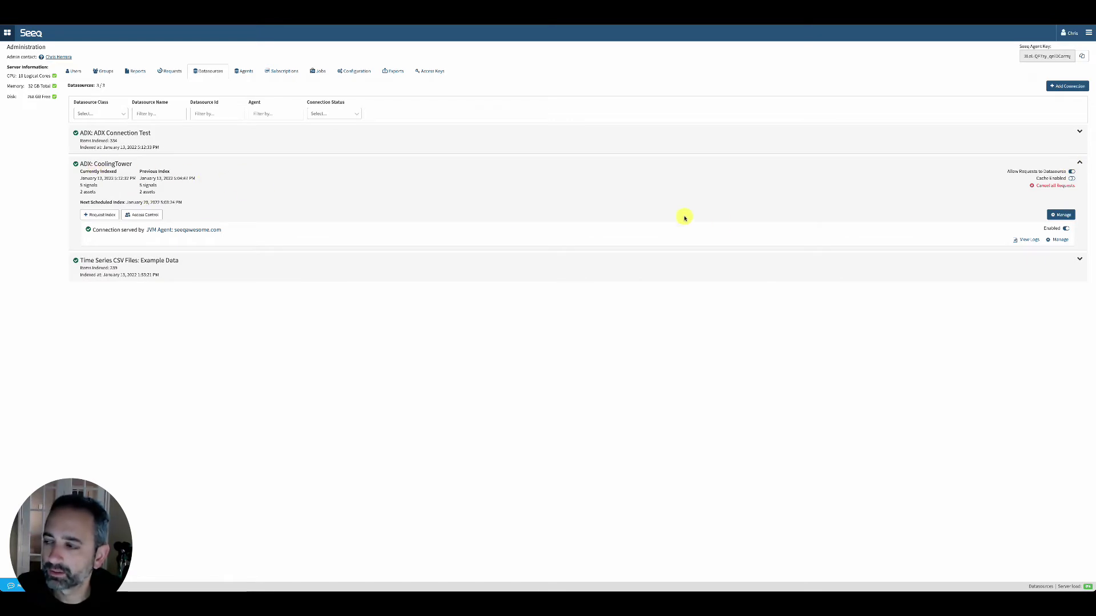
- Open the CoolingTower connection's settings and enlarge the Additional configuration box to show the full JSON
click(1057, 240)
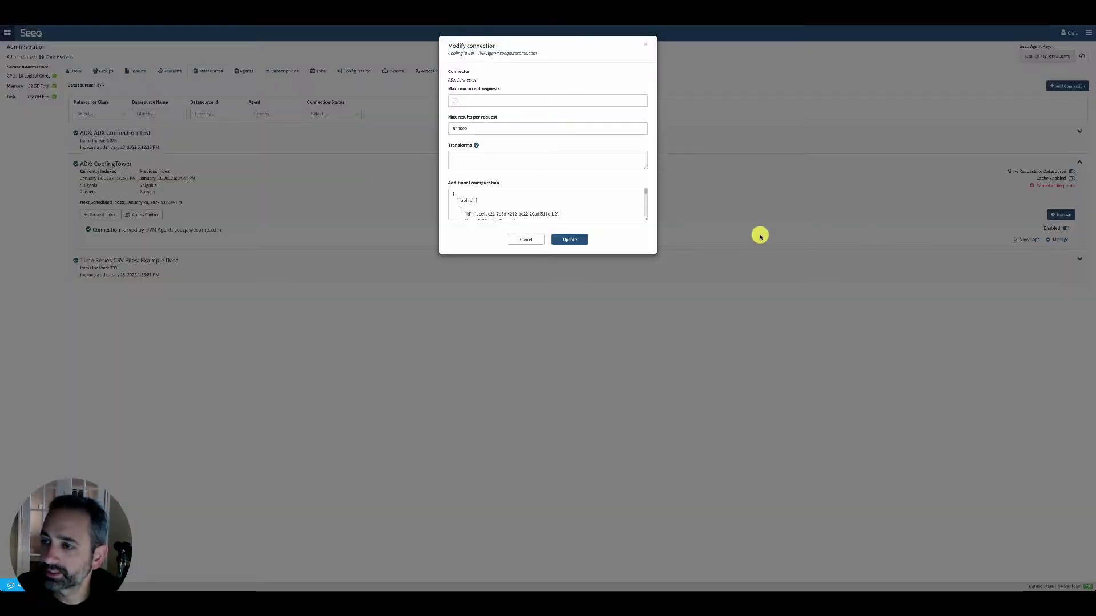
drag(646, 218, 651, 269)
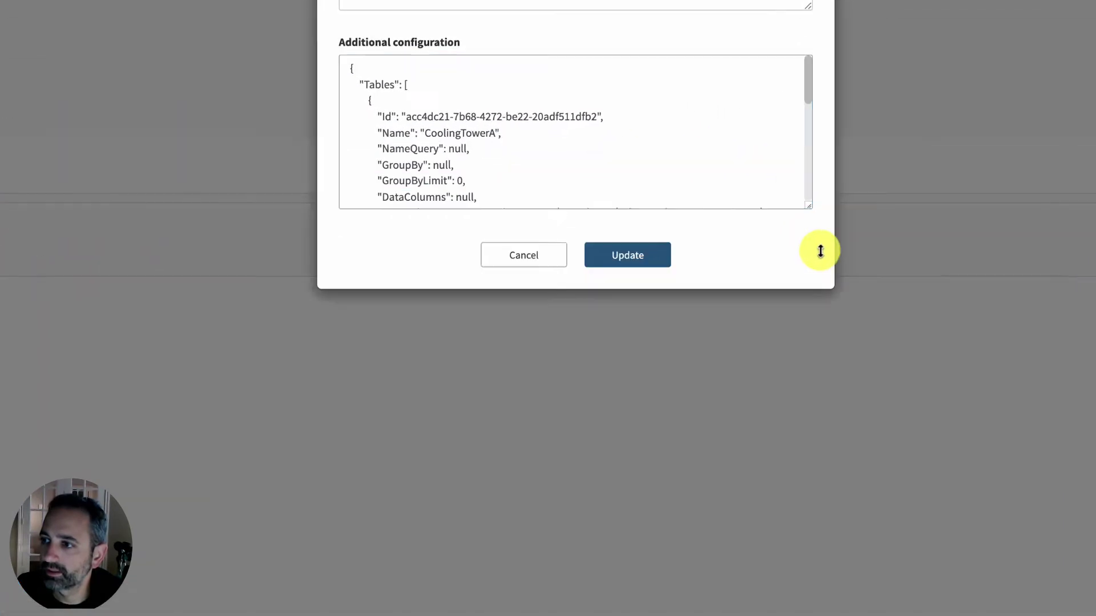
drag(820, 251, 841, 569)
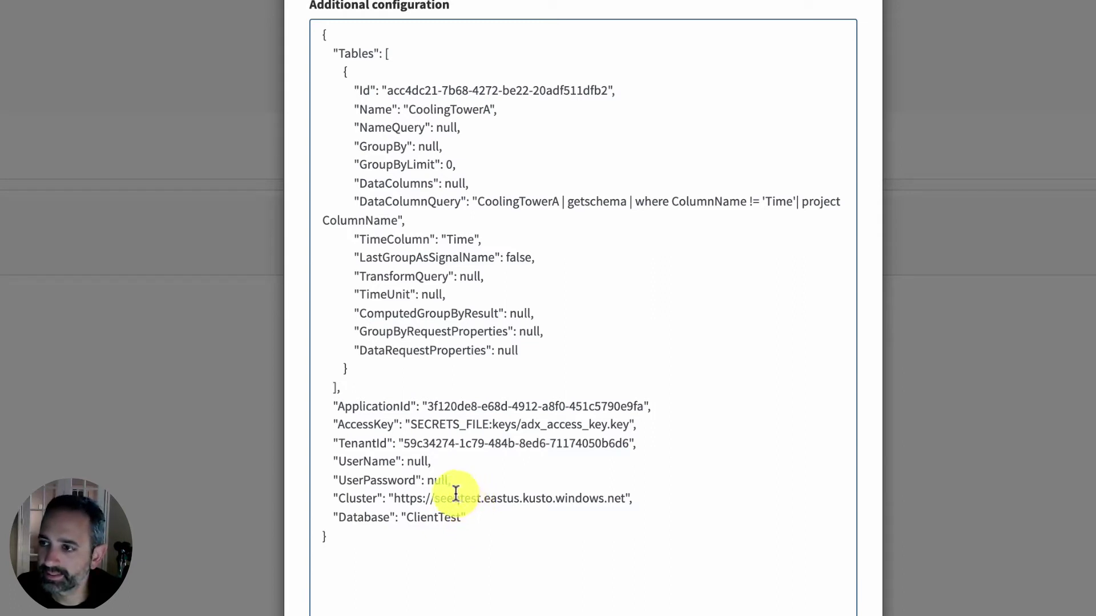
- Highlight the ApplicationId through Database connection settings in the JSON, then clear the highlight
shift+click(350, 408)
shift+click(407, 425)
drag(421, 444, 307, 414)
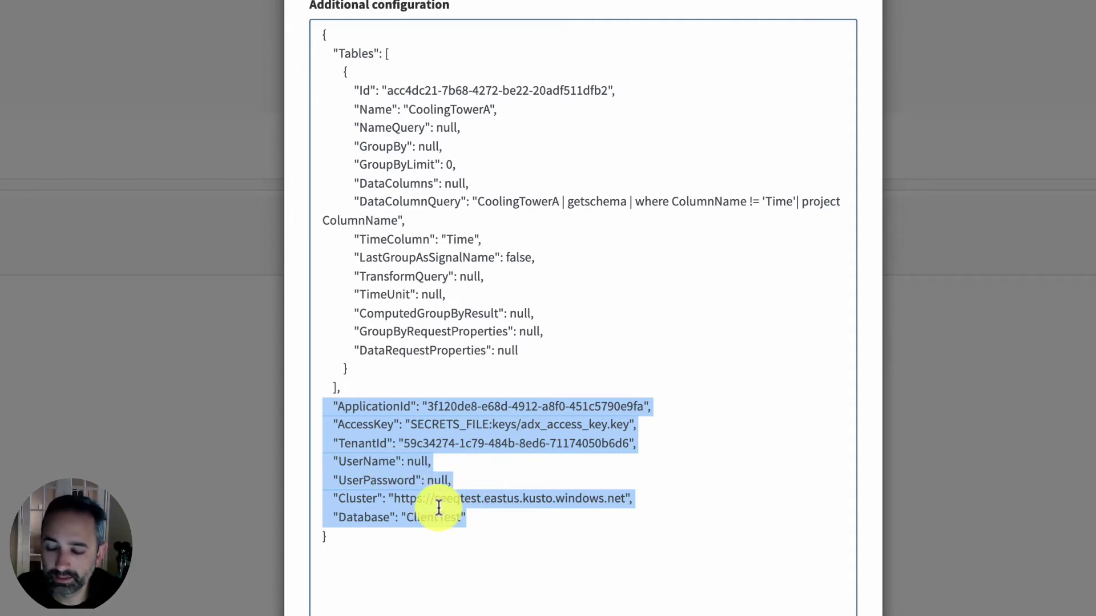
click(492, 524)
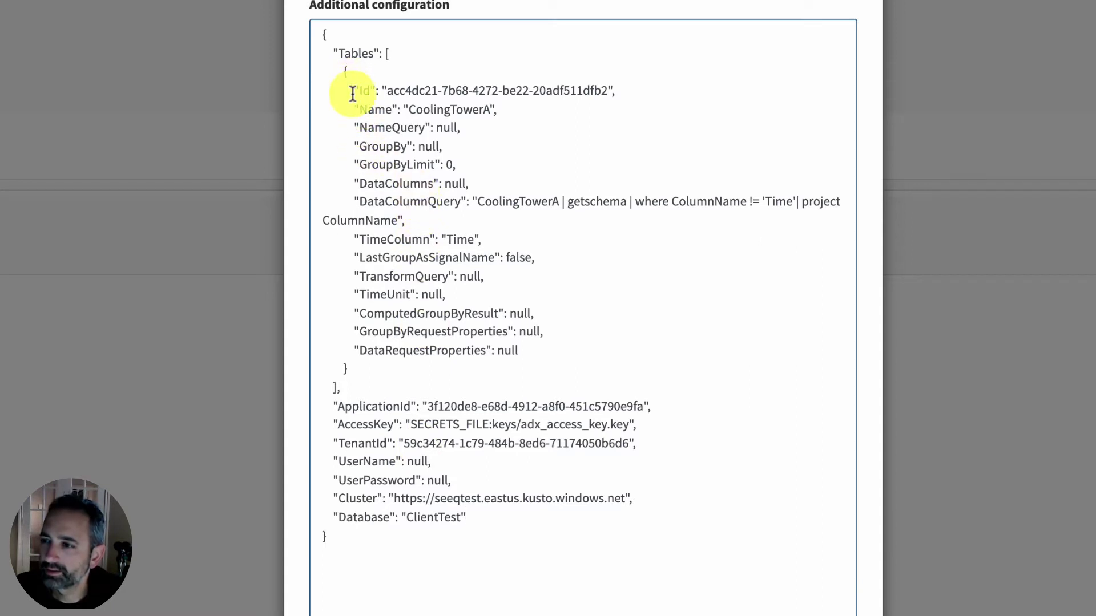
drag(348, 90, 563, 363)
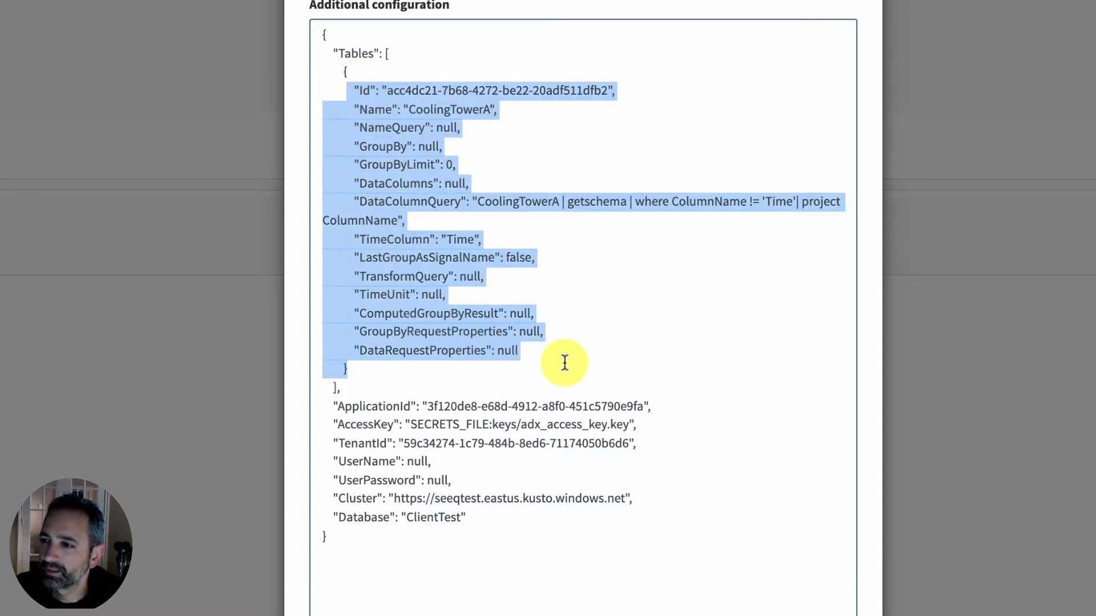
click(563, 362)
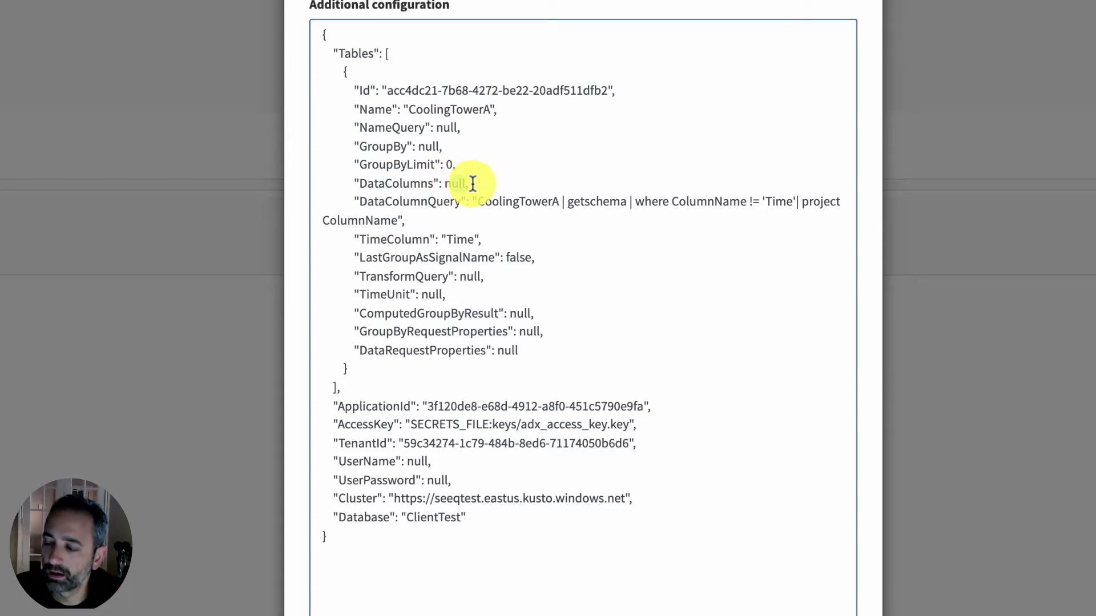
drag(452, 184, 497, 189)
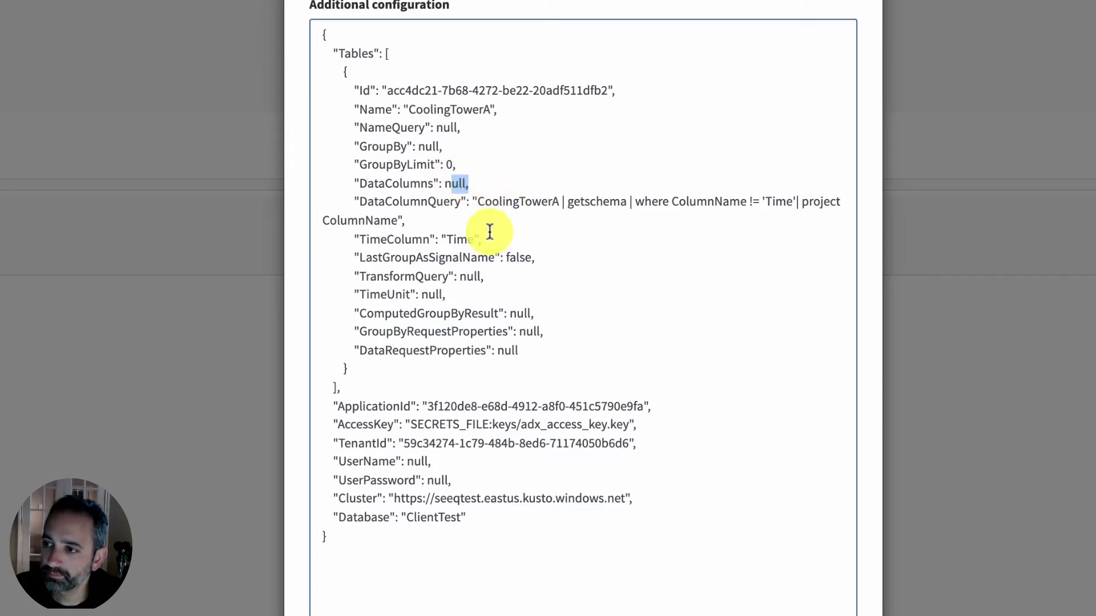
drag(411, 242, 484, 242)
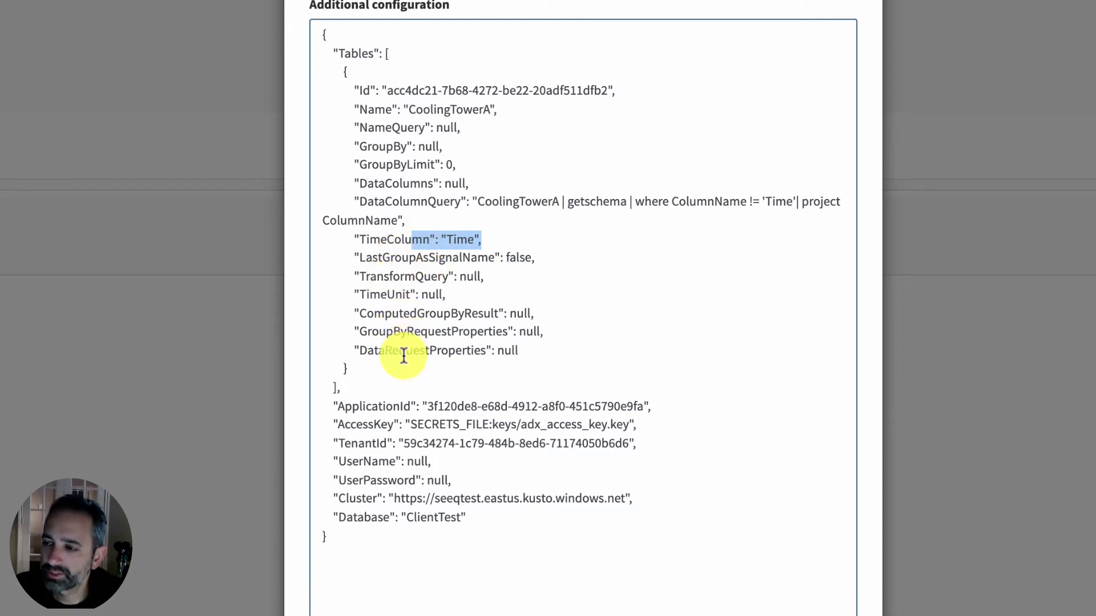
click(494, 273)
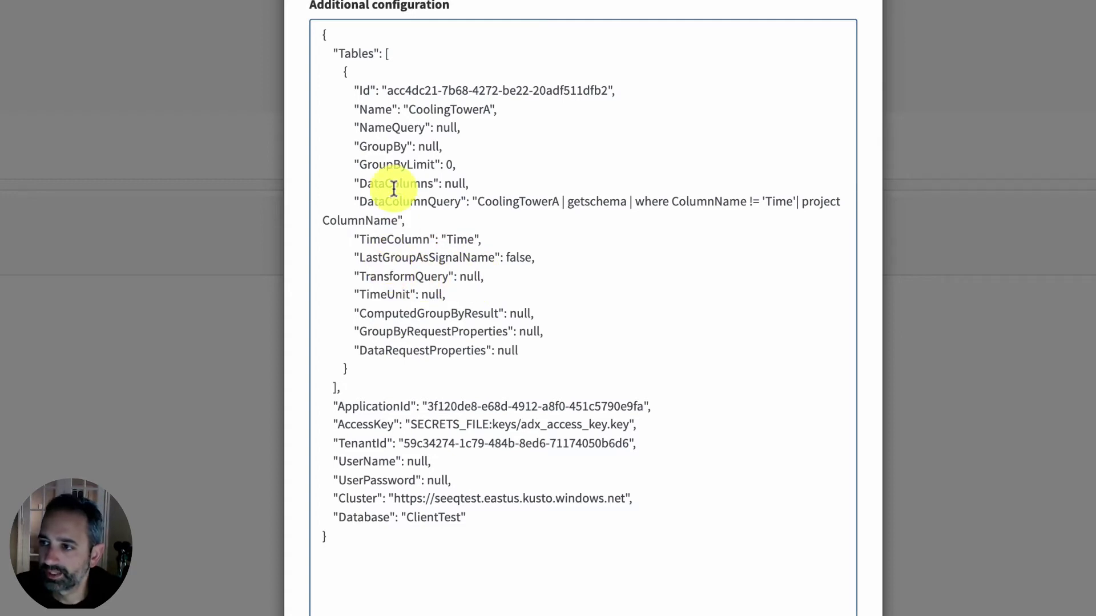
drag(355, 147, 451, 152)
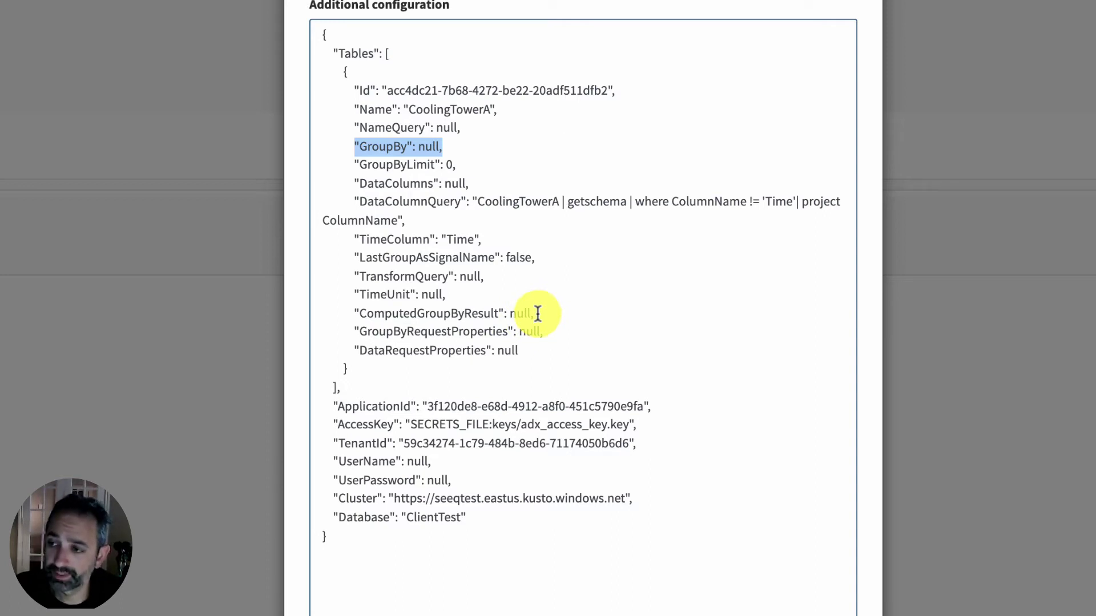
drag(537, 313, 354, 312)
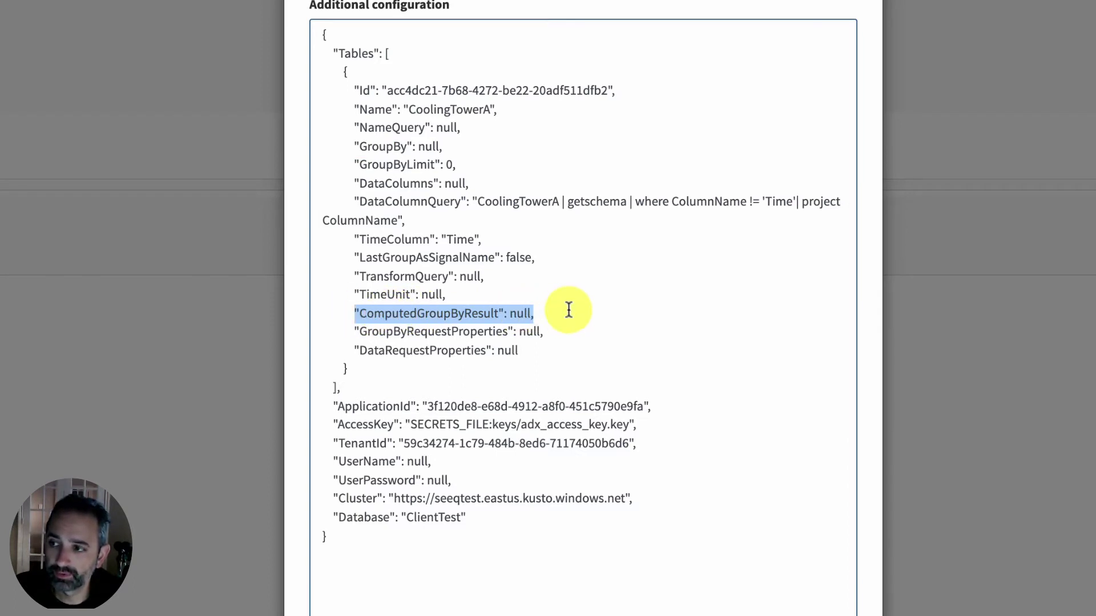
click(565, 311)
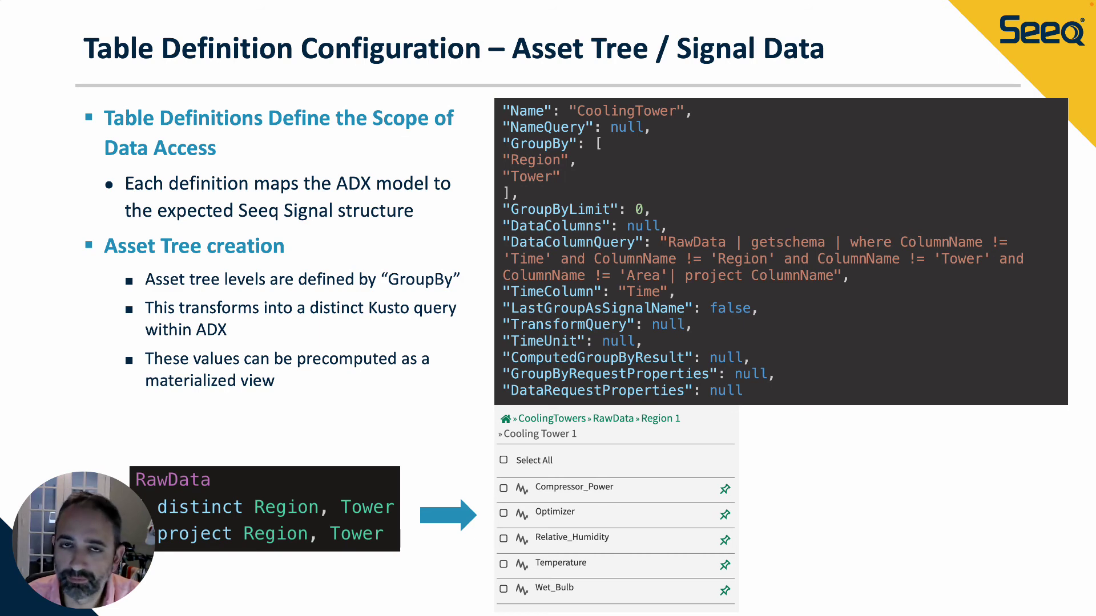
- Advance to the Transform Queries slide
key(Right)
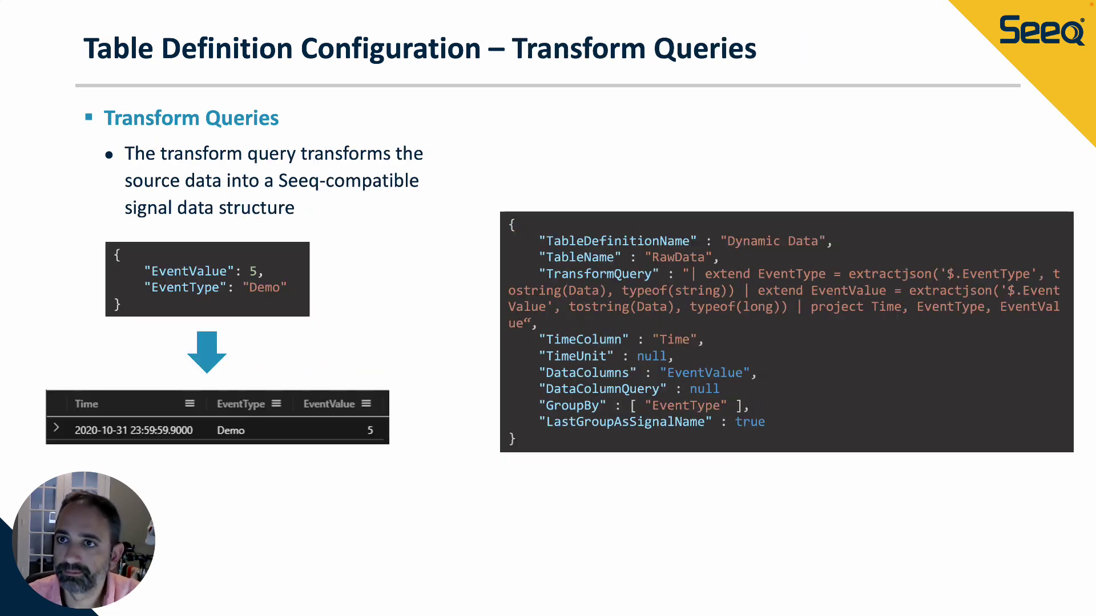